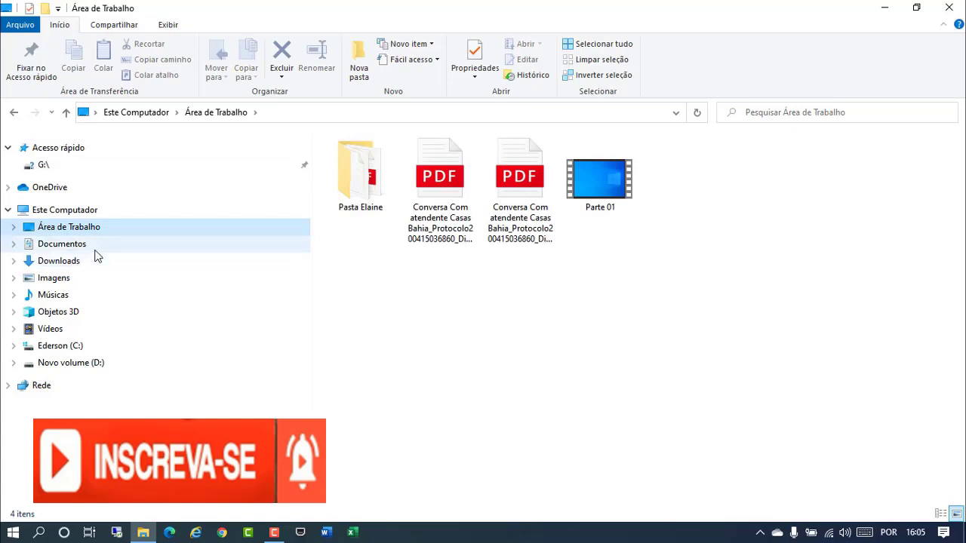
- Look through Downloads, Documentos and the contents of the C: drive, and return to Este Computador
left_click(91, 259)
left_click(96, 246)
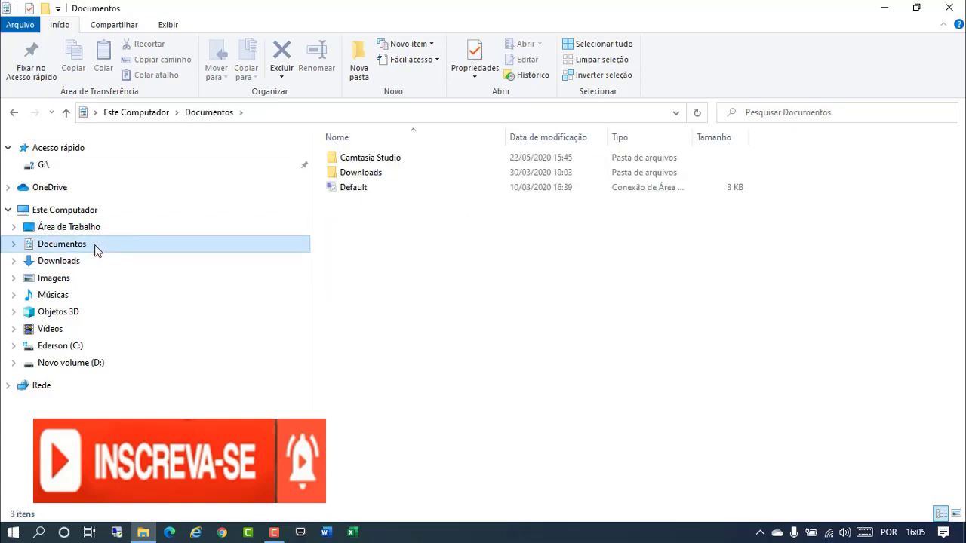
left_click(117, 214)
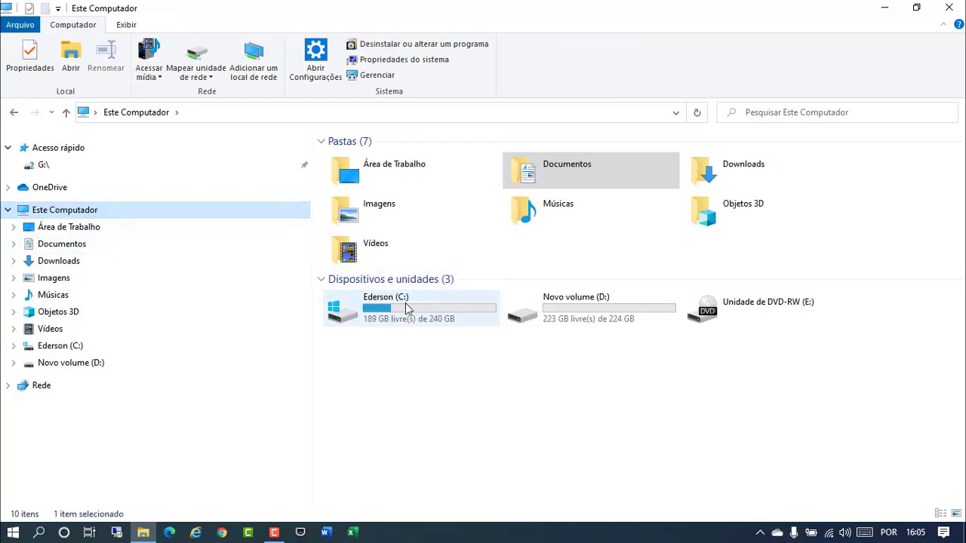
double_click(411, 315)
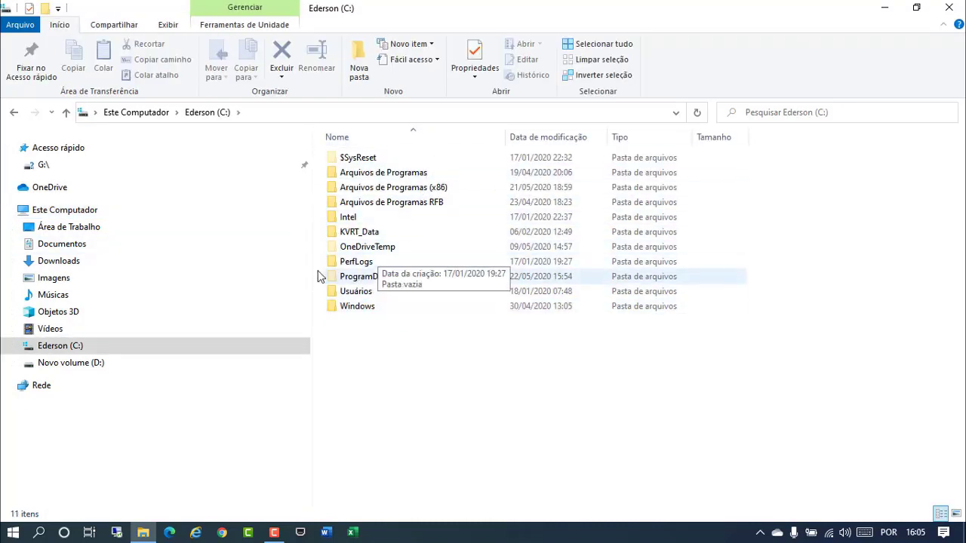
left_click(12, 111)
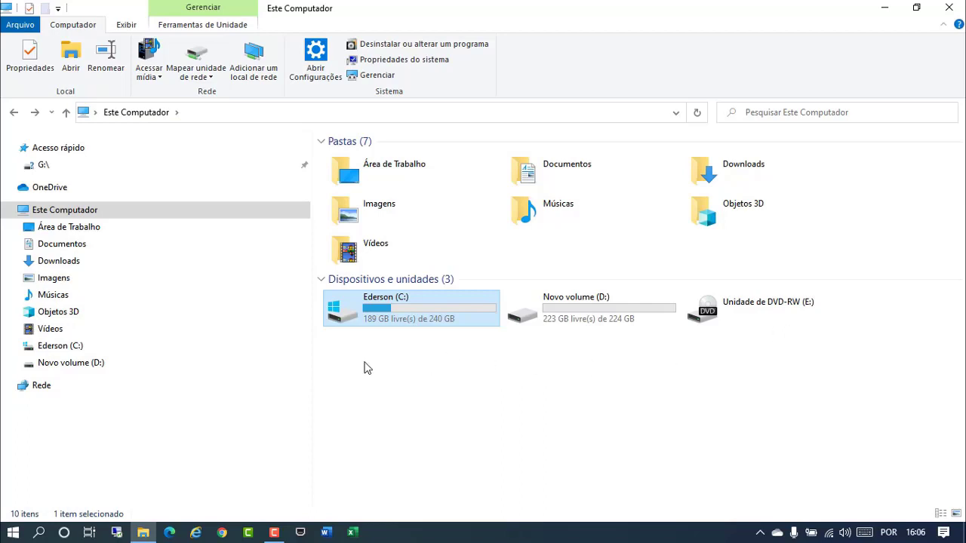
- Launch gpedit.msc through the Windows search, maximize the policy editor and widen its tree pane
left_click(40, 534)
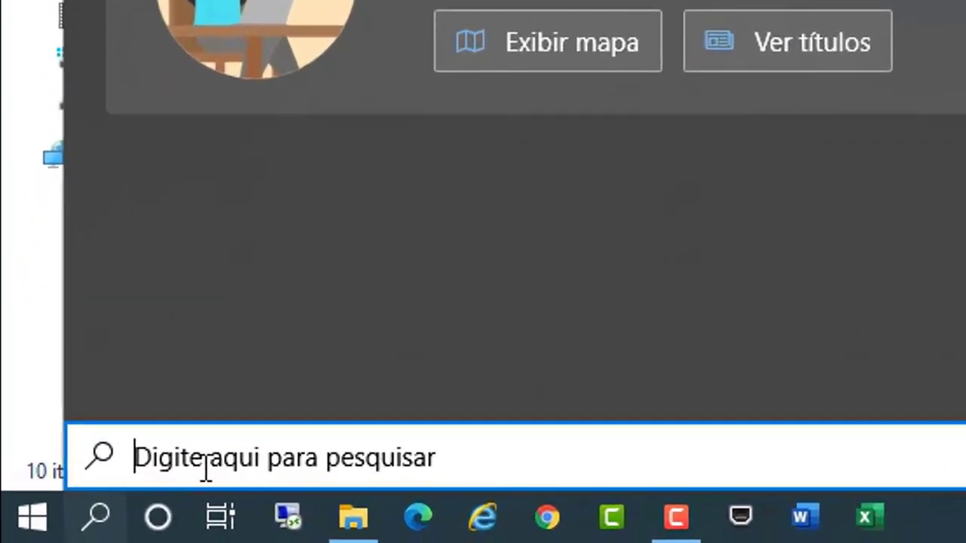
type("gp")
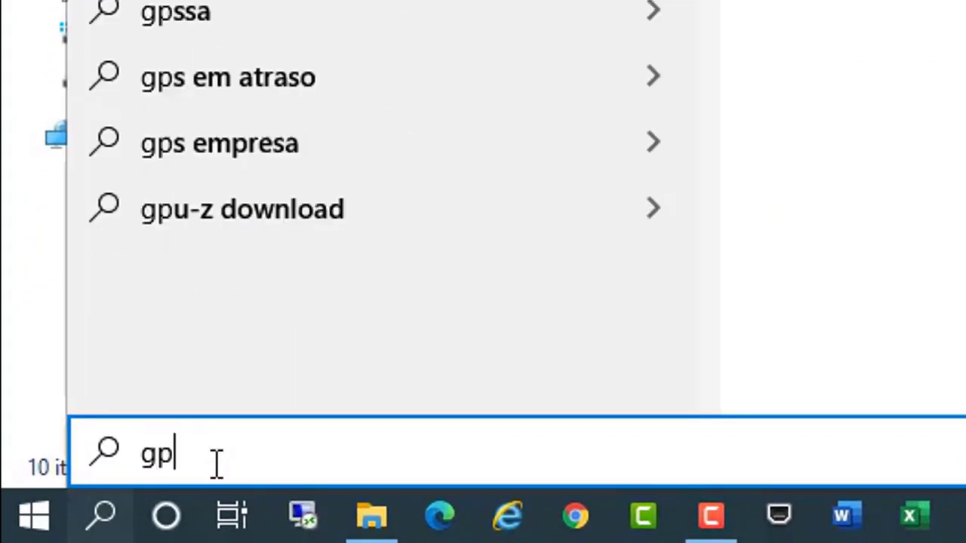
type("edit")
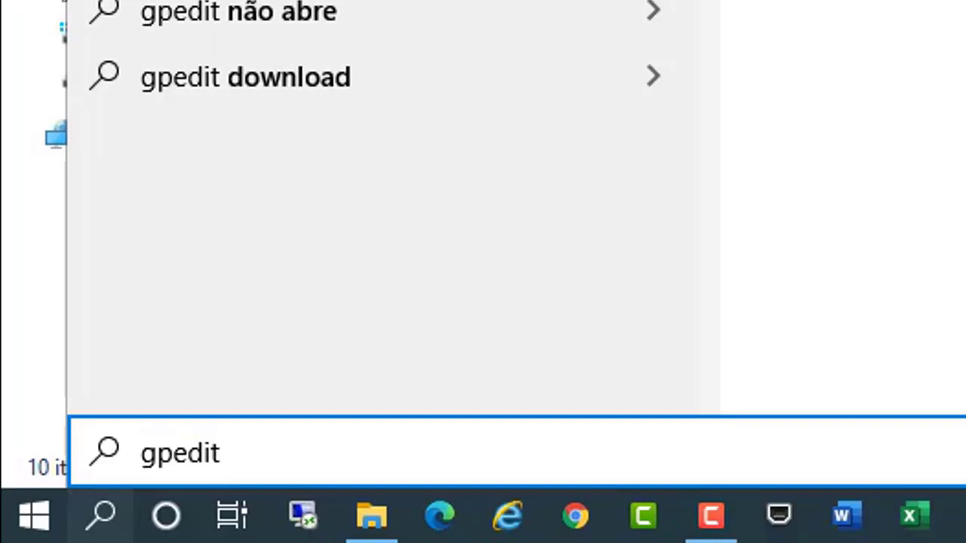
type(".")
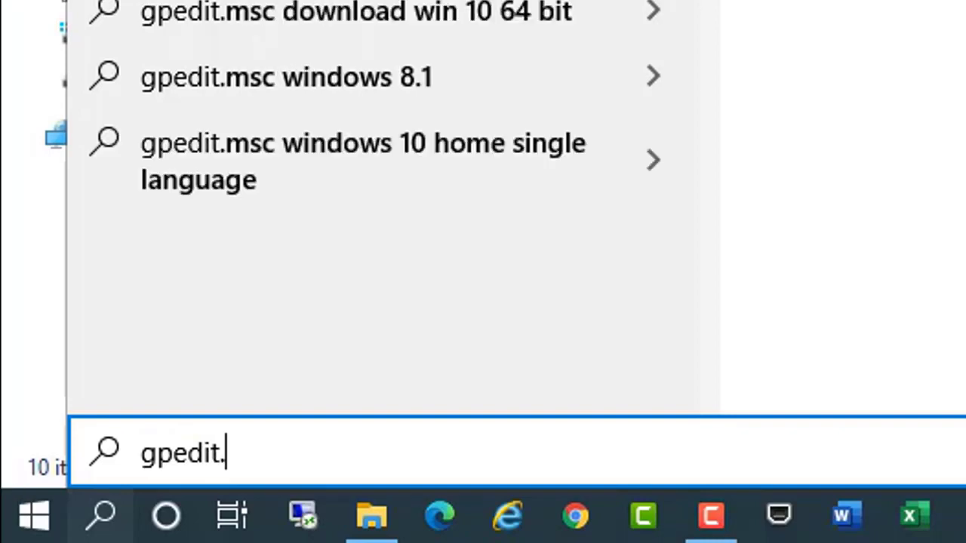
type("msc")
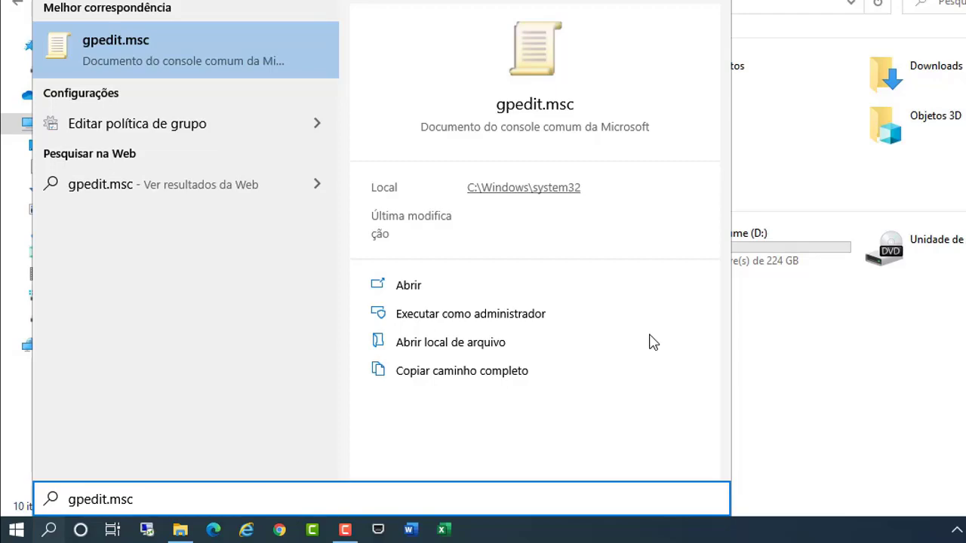
key("Return")
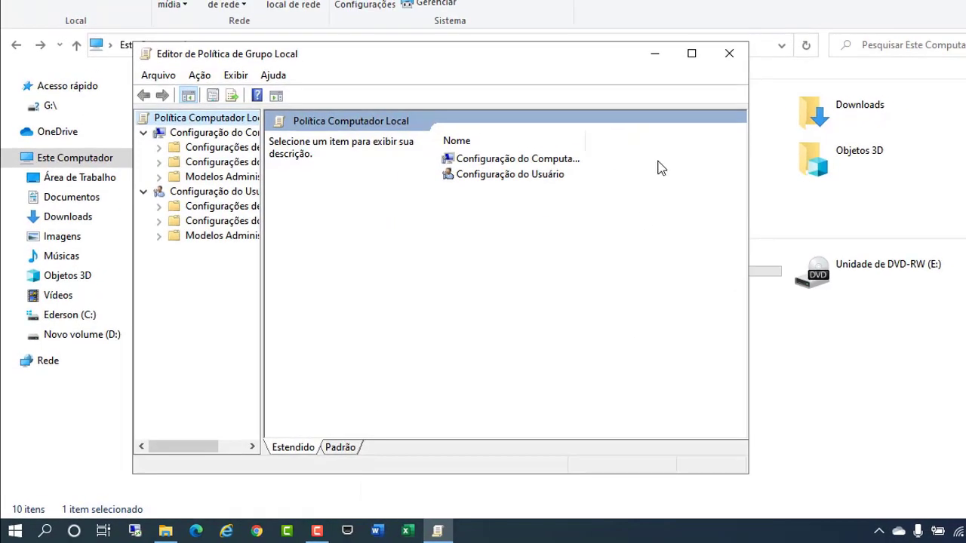
left_click(696, 52)
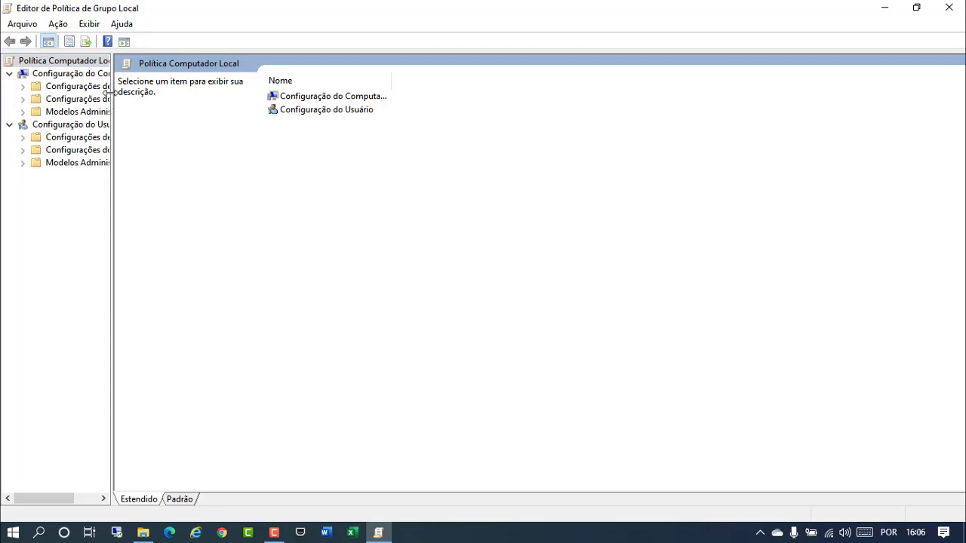
left_click_drag(109, 91, 412, 91)
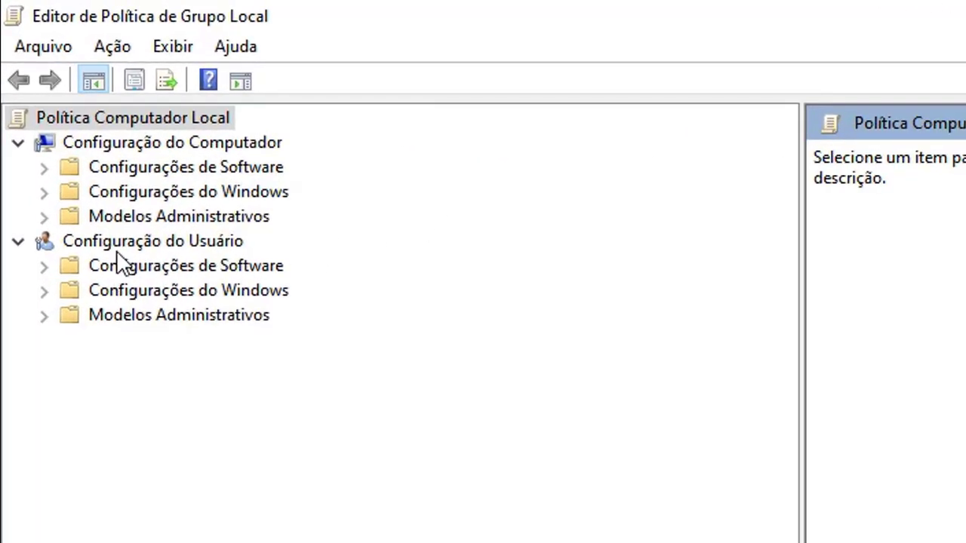
- Show the user configuration's Explorador de Arquivos policies under Modelos Administrativos, Componentes do Windows, sorted by name in ascending order
left_click(44, 317)
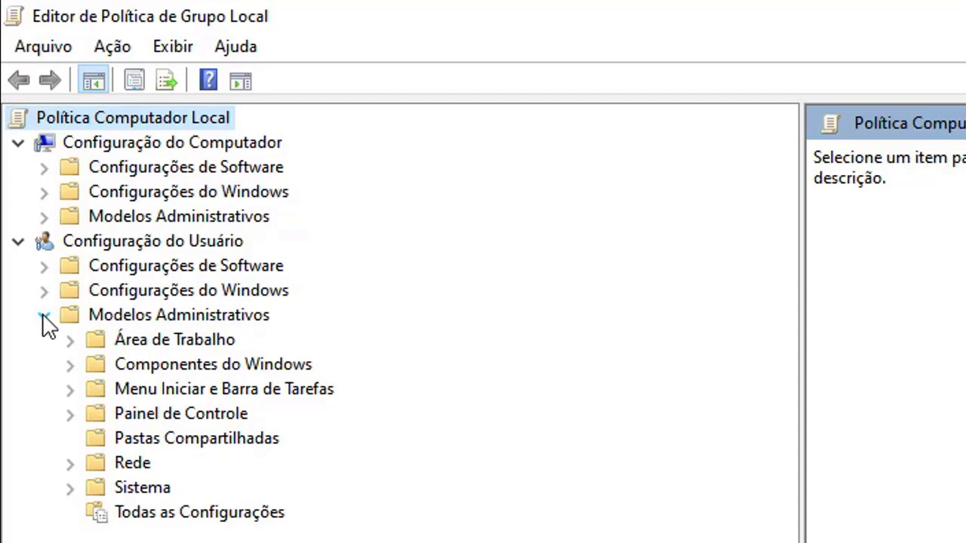
left_click(70, 365)
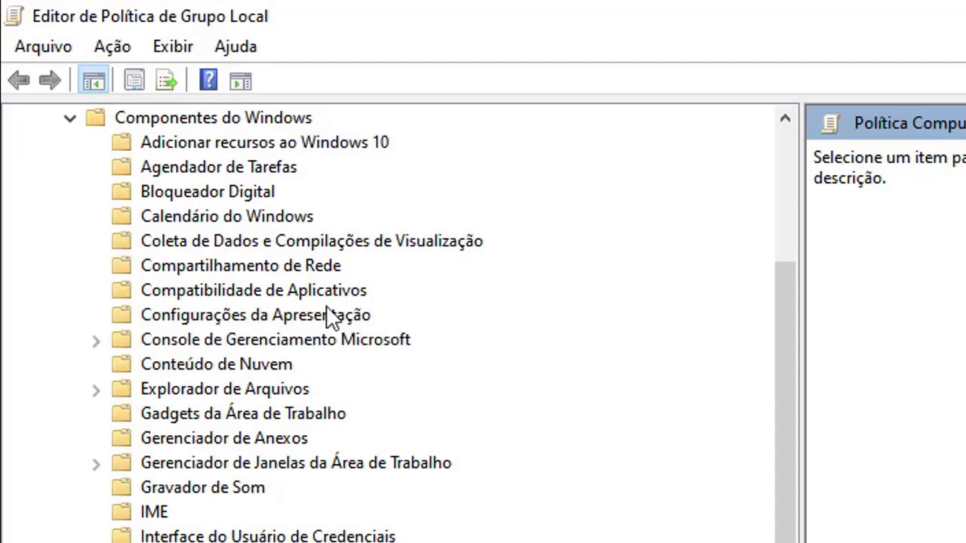
left_click(291, 392)
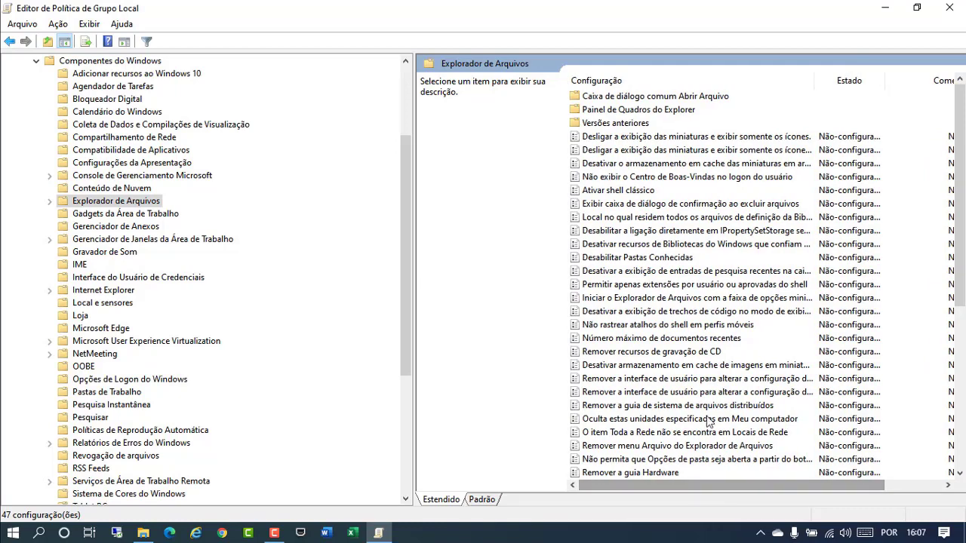
left_click(700, 81)
left_click(703, 83)
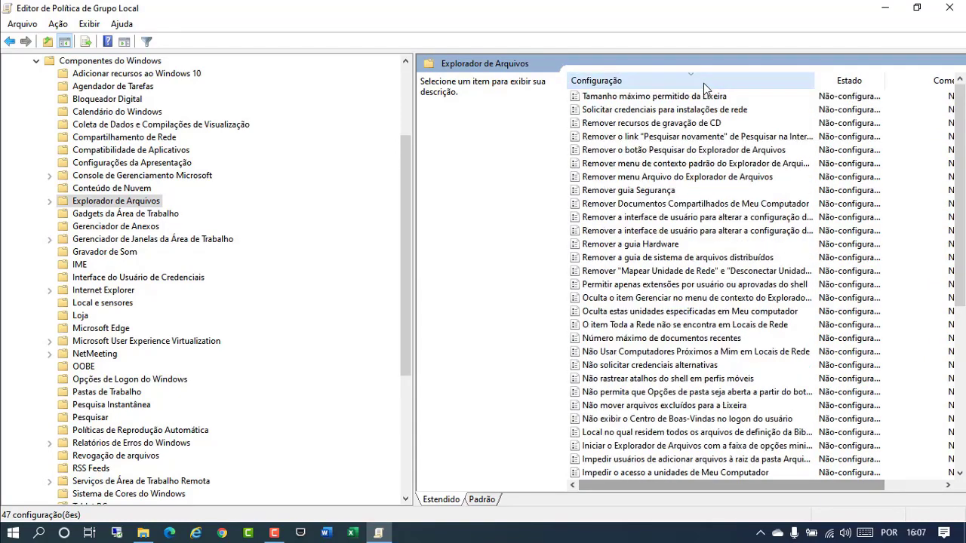
left_click(705, 81)
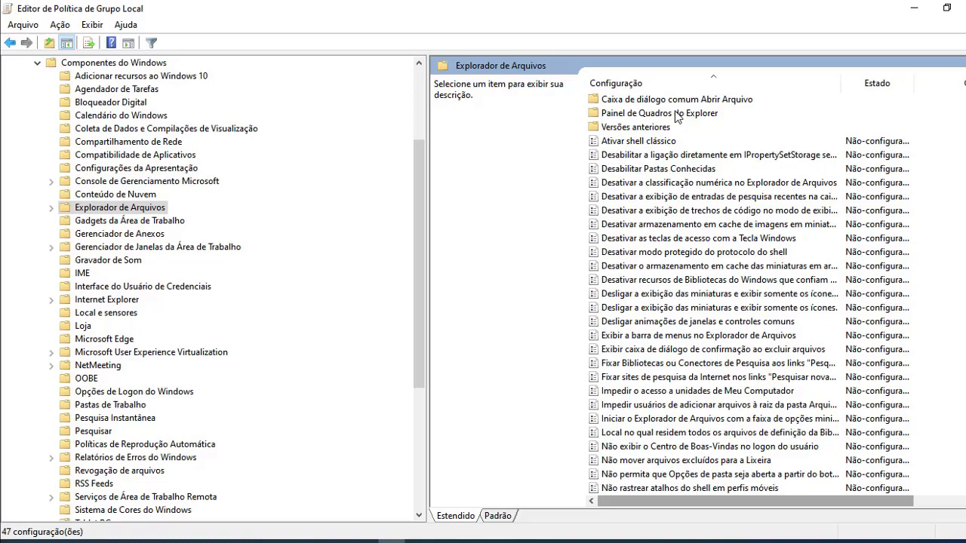
- Enable the policy "Oculta estas unidades especificadas em Meu computador" with the option "Restringir todas as unidades"
scroll(726, 310, "down", 2)
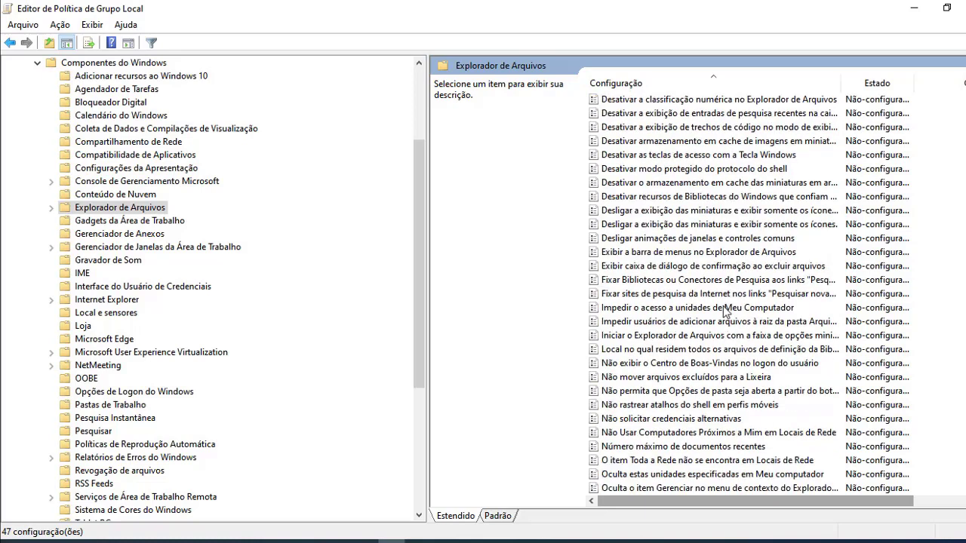
scroll(725, 309, "down", 5)
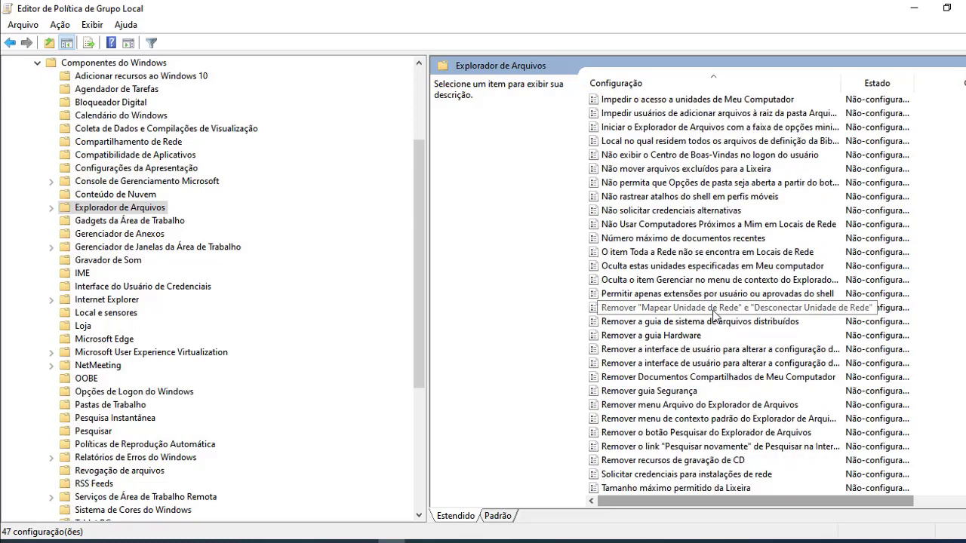
scroll(714, 313, "up", 1)
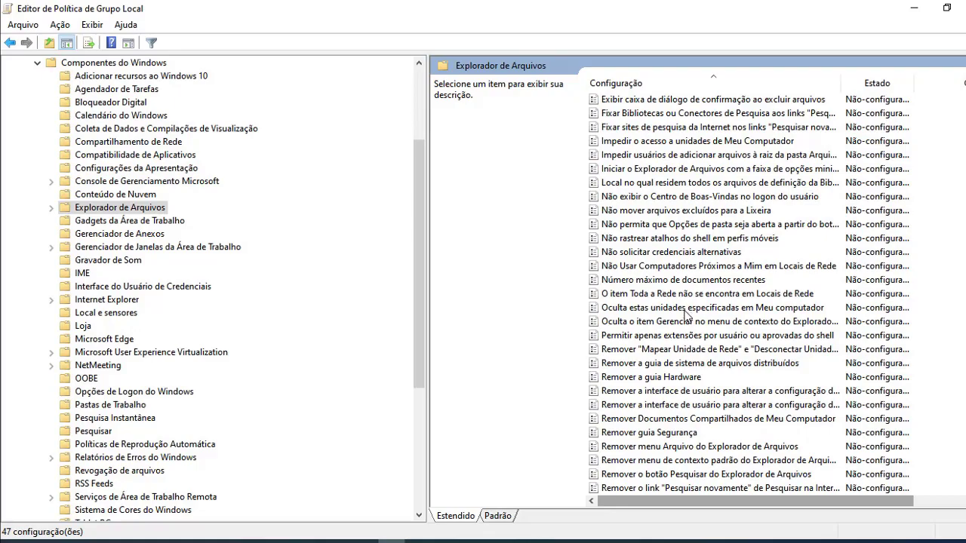
double_click(685, 312)
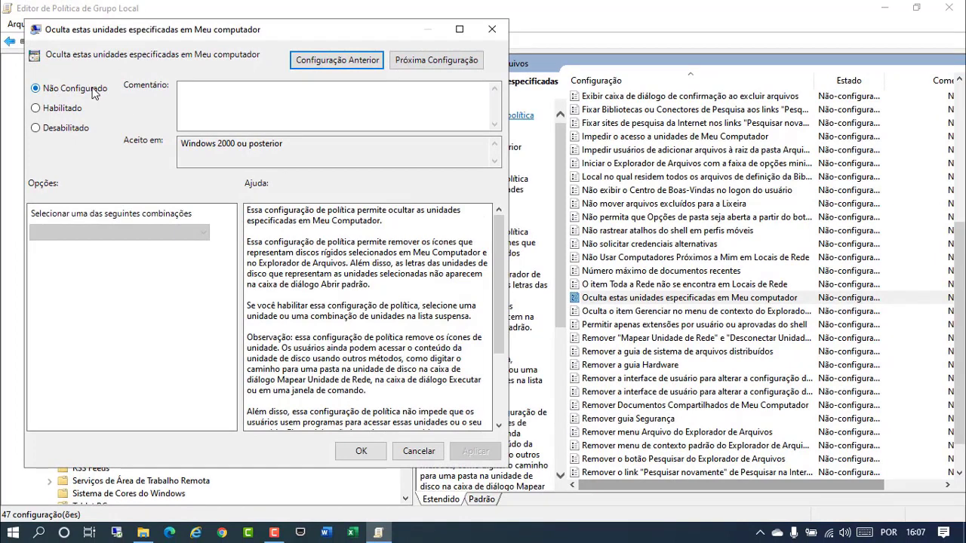
left_click(37, 109)
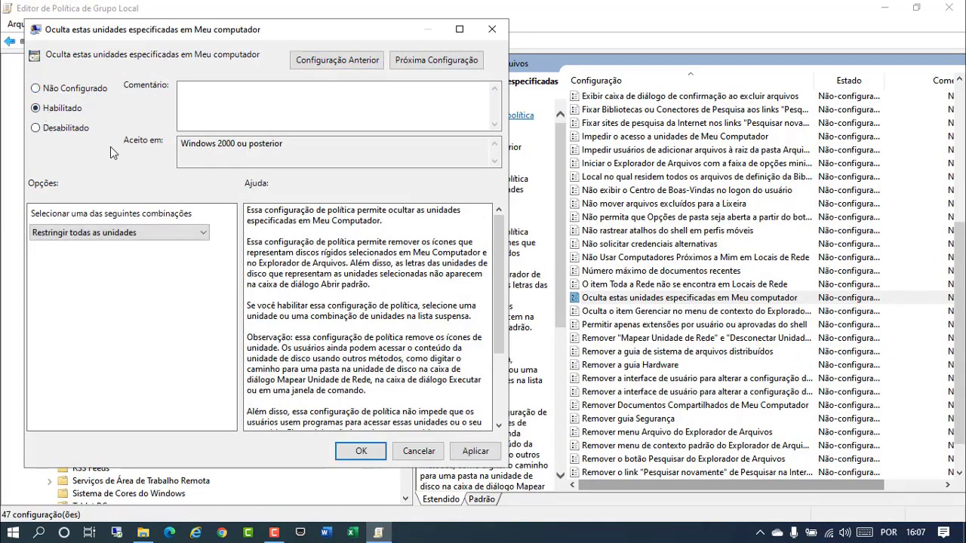
left_click(480, 452)
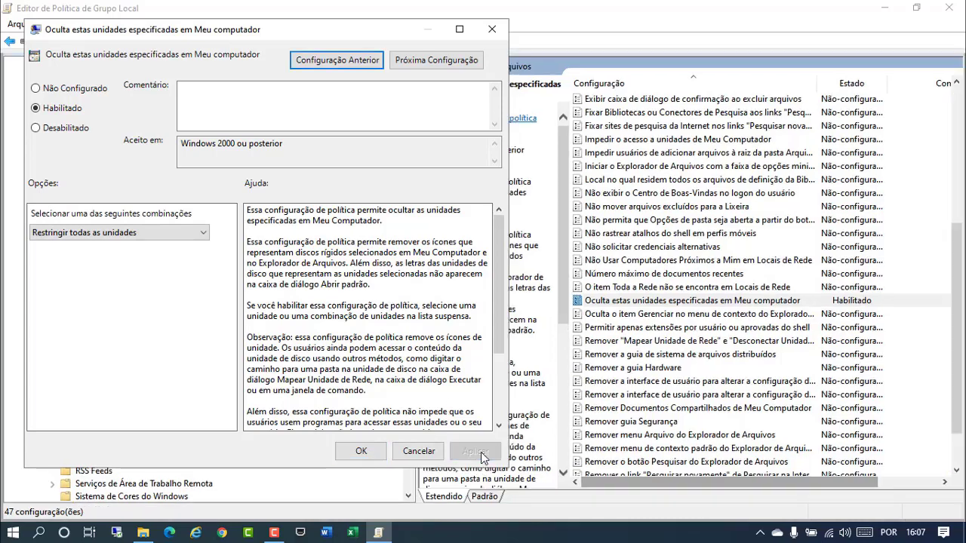
left_click(360, 456)
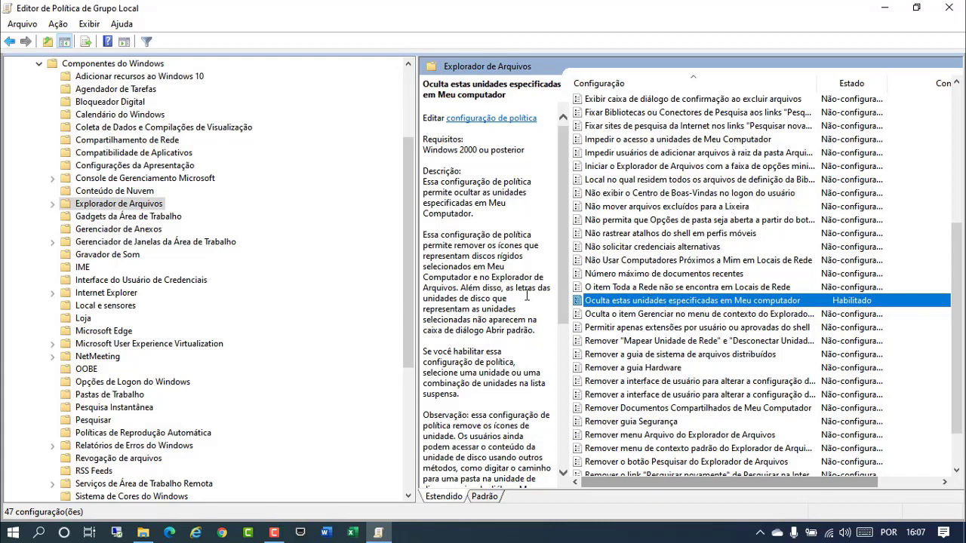
- Switch to File Explorer and reload Este Computador to check which drives are listed
left_click(146, 533)
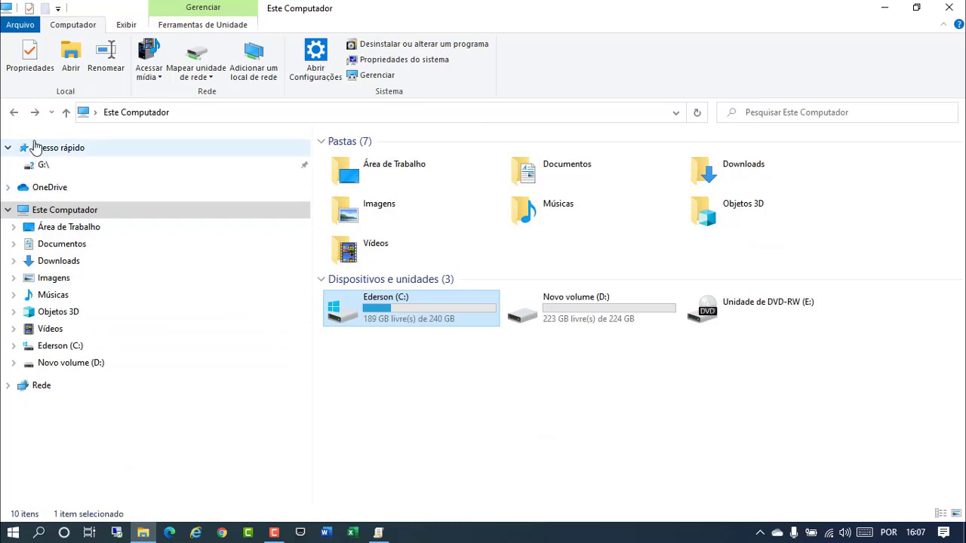
left_click(15, 115)
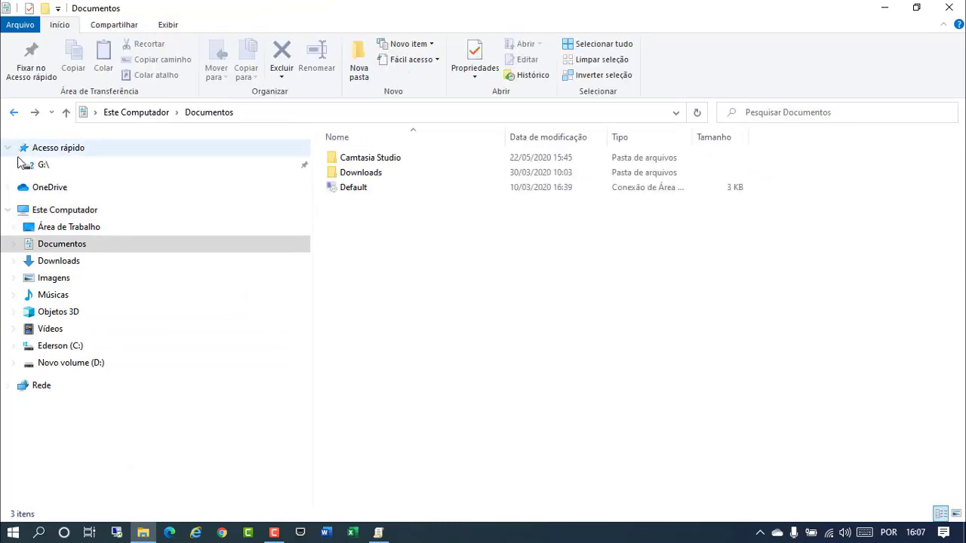
left_click(59, 214)
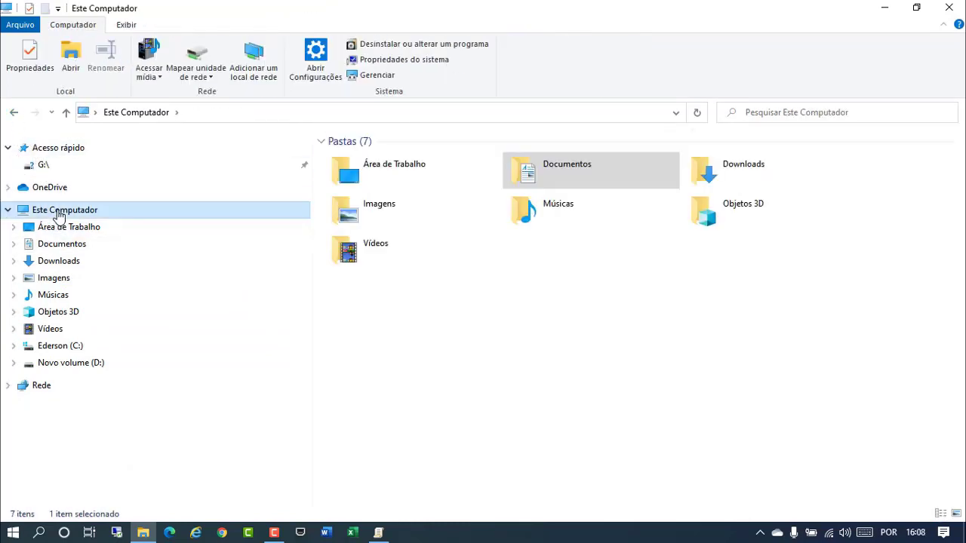
left_click(454, 340)
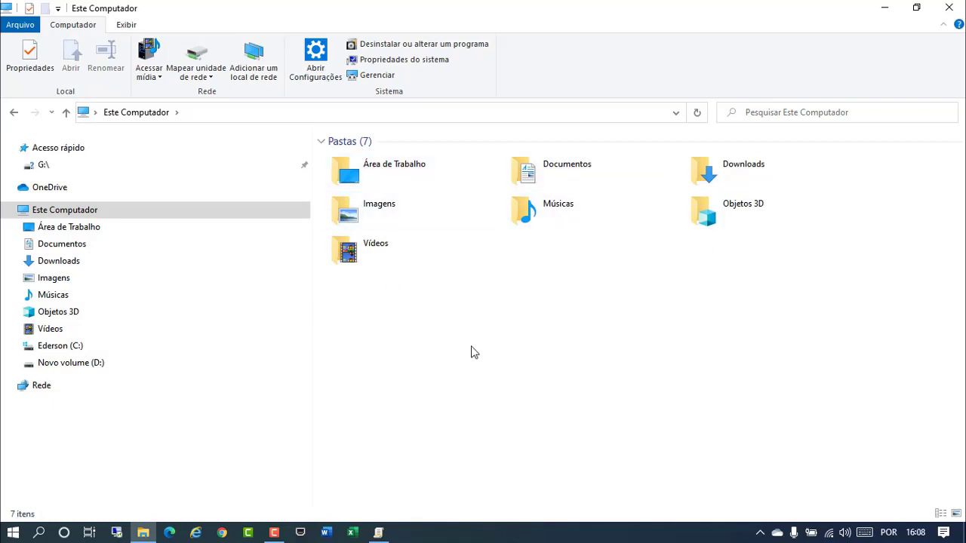
- Check access to the desktop, its subfolder, Documentos, Downloads and Imagens, and return to Este Computador
left_click(142, 228)
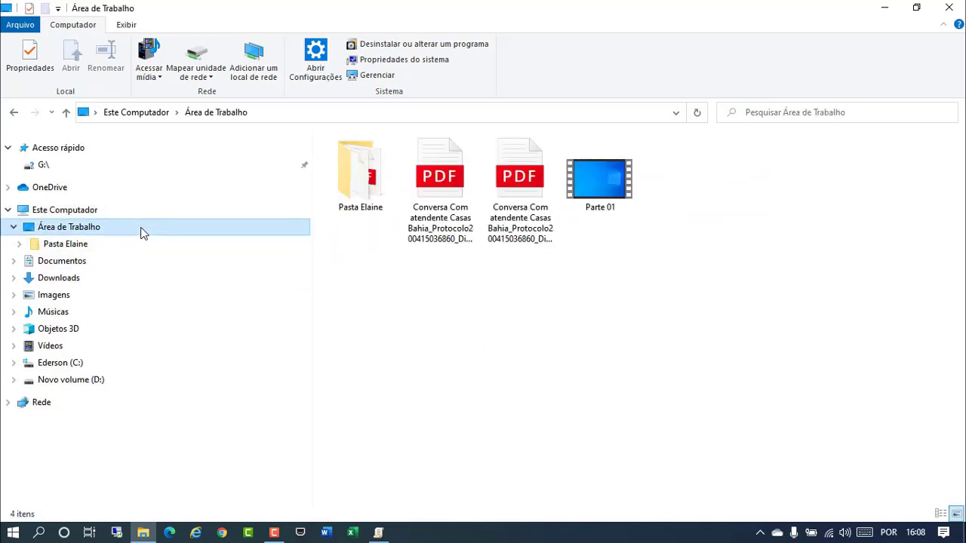
left_click(120, 248)
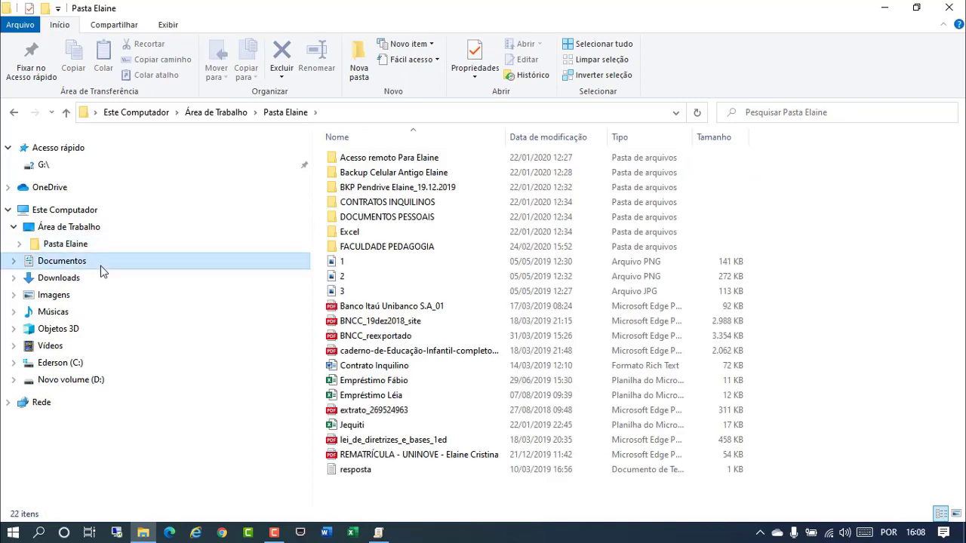
left_click(100, 264)
left_click(97, 281)
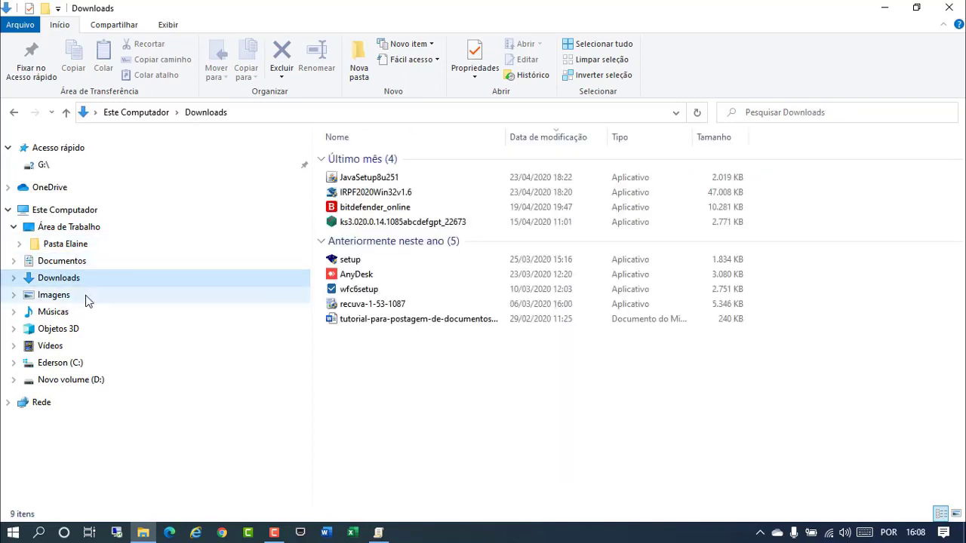
left_click(86, 299)
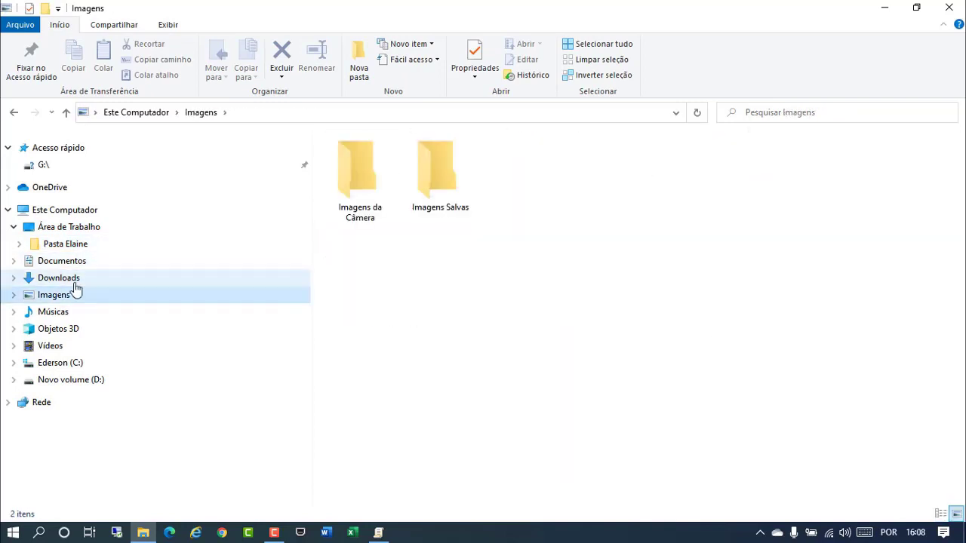
left_click(99, 231)
left_click(109, 212)
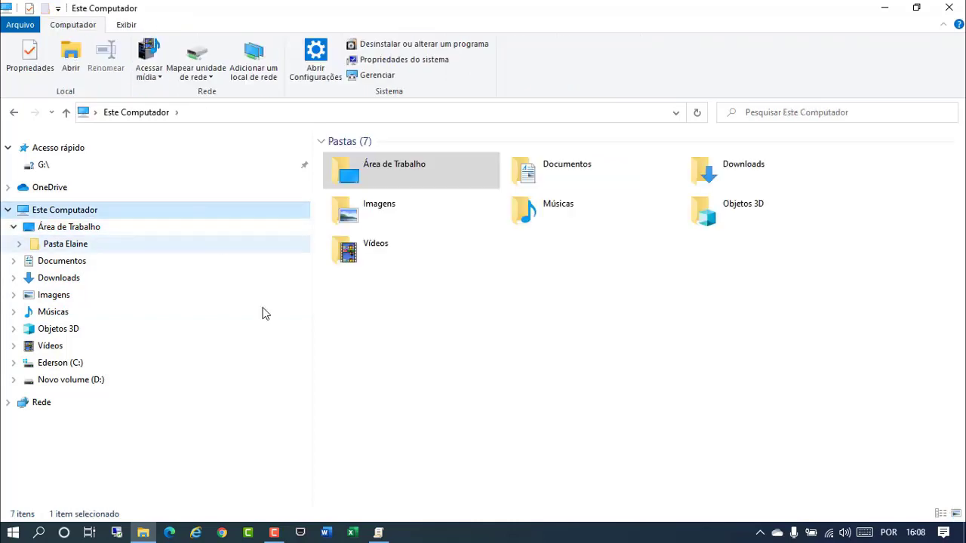
- Switch to the Local Group Policy Editor and enable "Impedir o acesso a unidades de Meu Computador" with the option "Restringir todas as unidades"
left_click(386, 535)
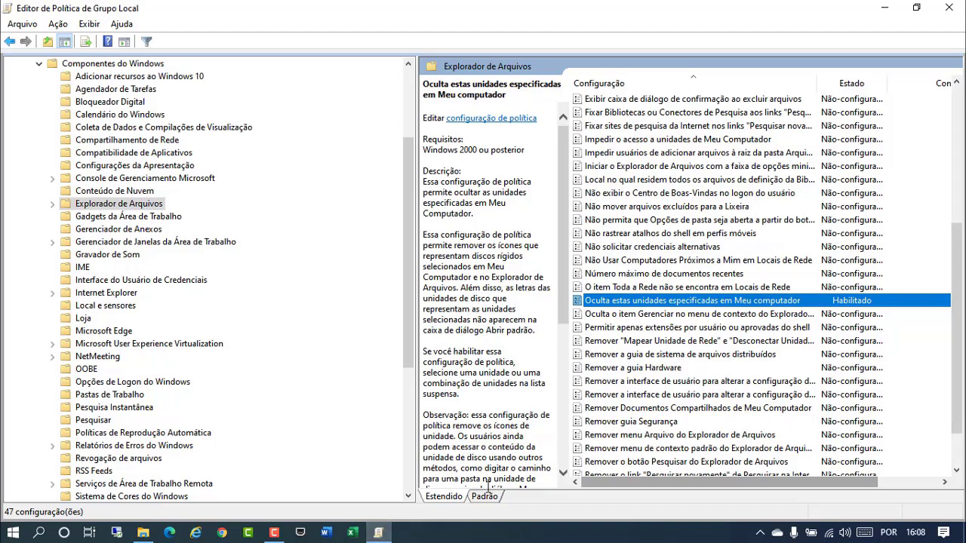
double_click(655, 143)
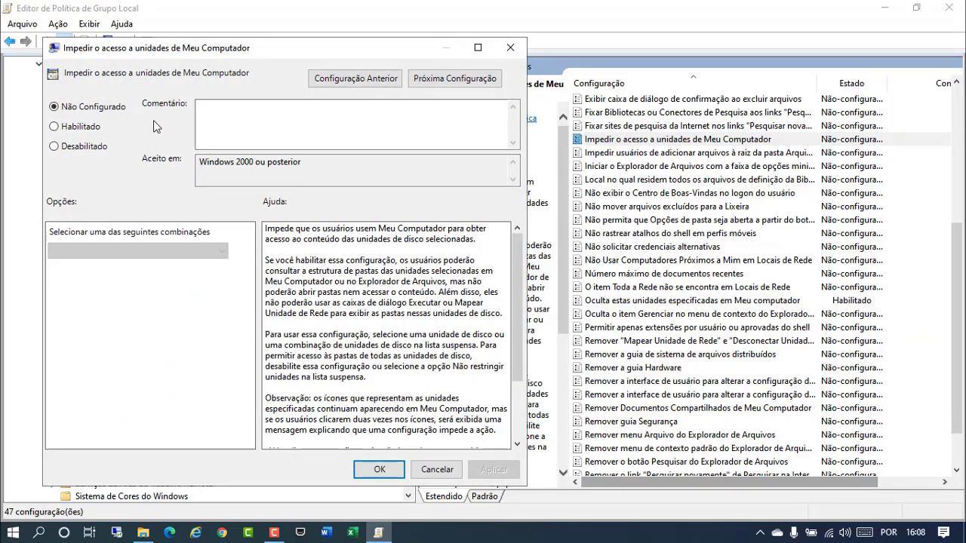
left_click(63, 129)
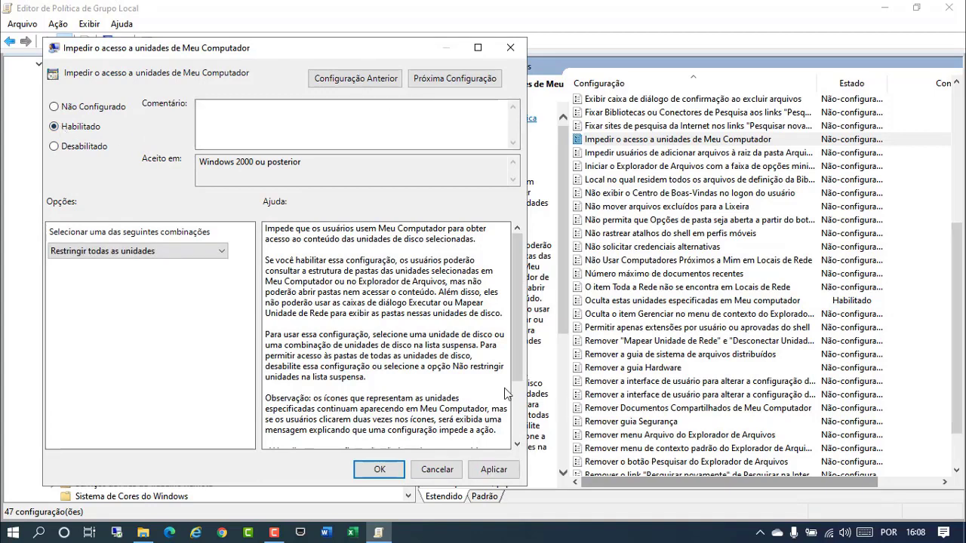
left_click(507, 472)
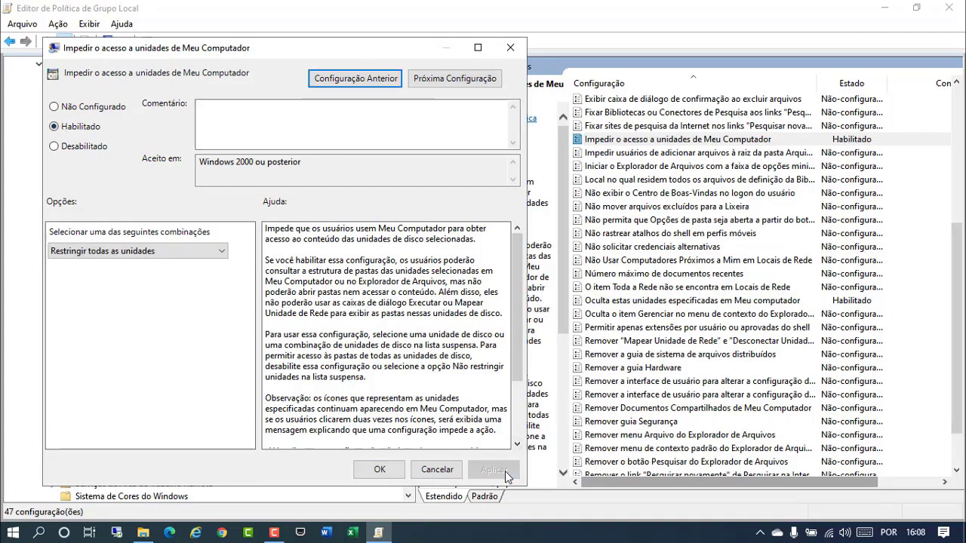
left_click(389, 472)
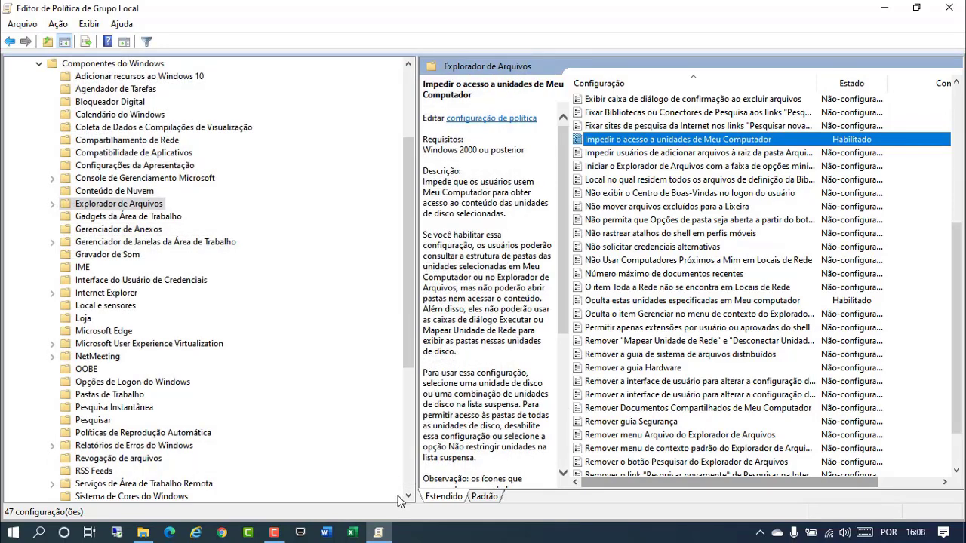
- Switch to File Explorer, reload Este Computador and check access to the desktop, Documentos and Downloads folders
left_click(151, 533)
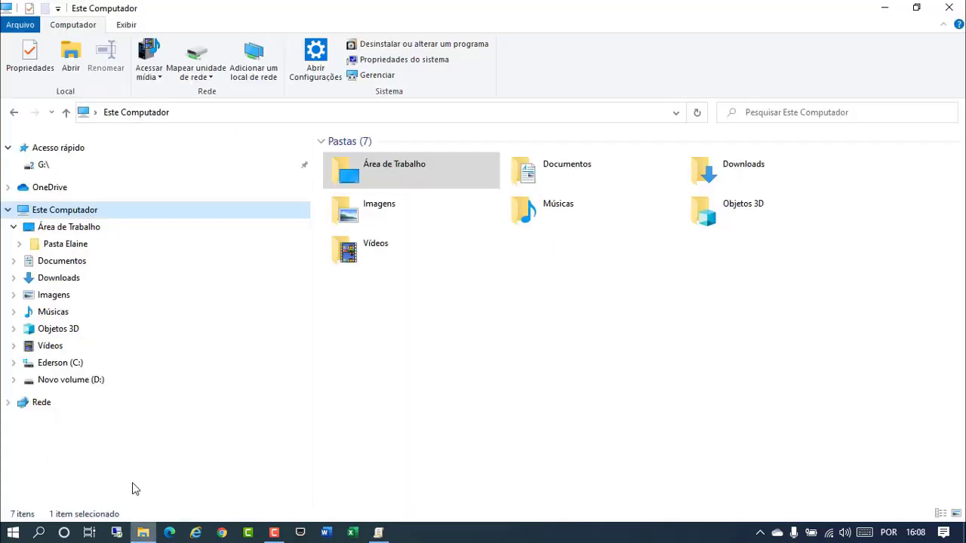
left_click(108, 213)
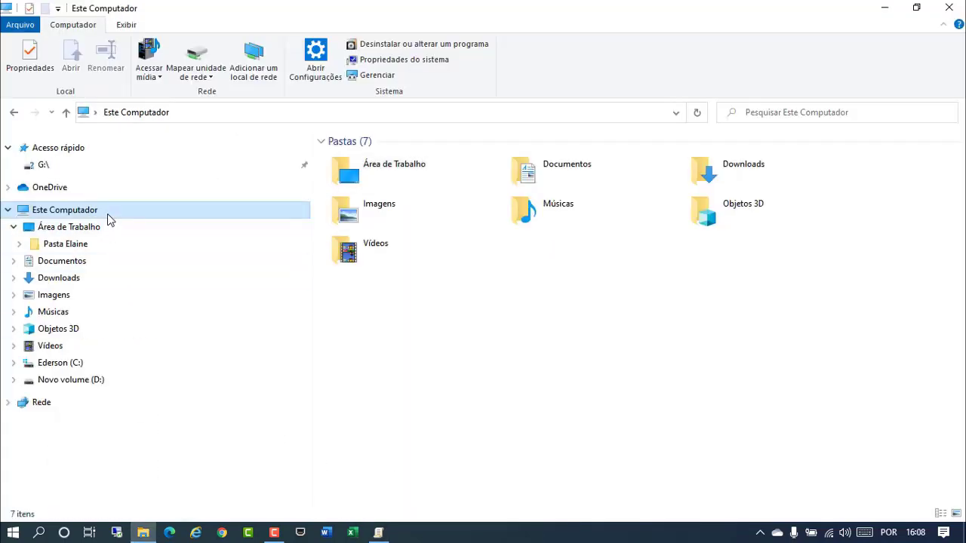
left_click(112, 228)
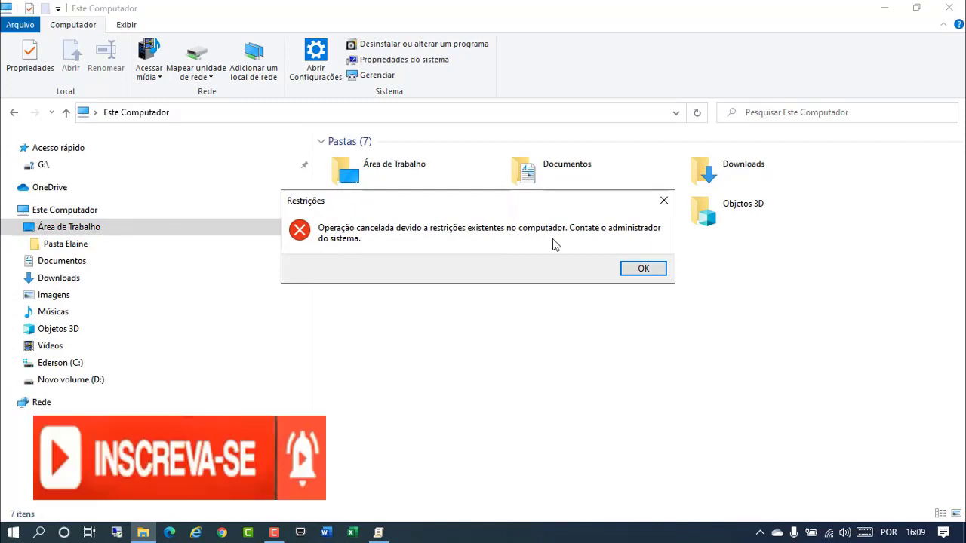
left_click(655, 270)
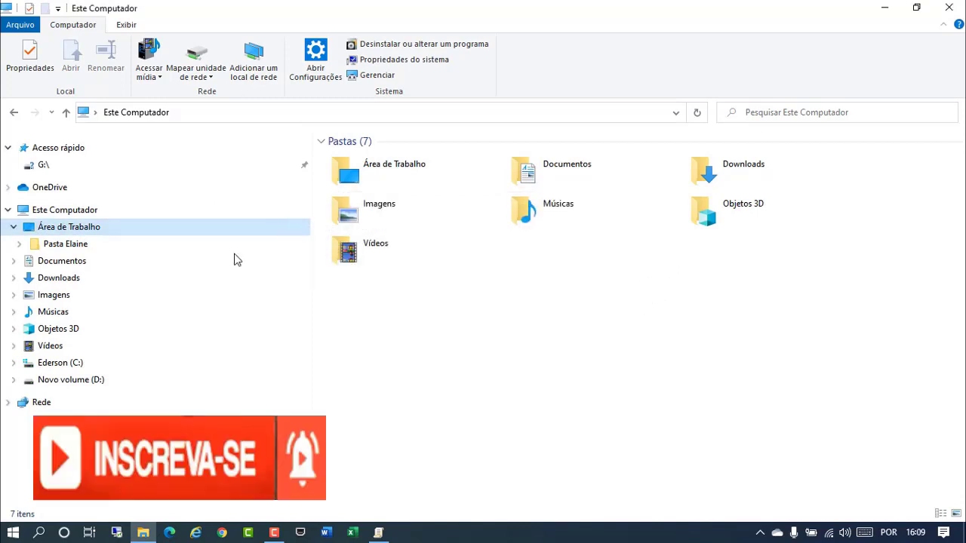
left_click(121, 261)
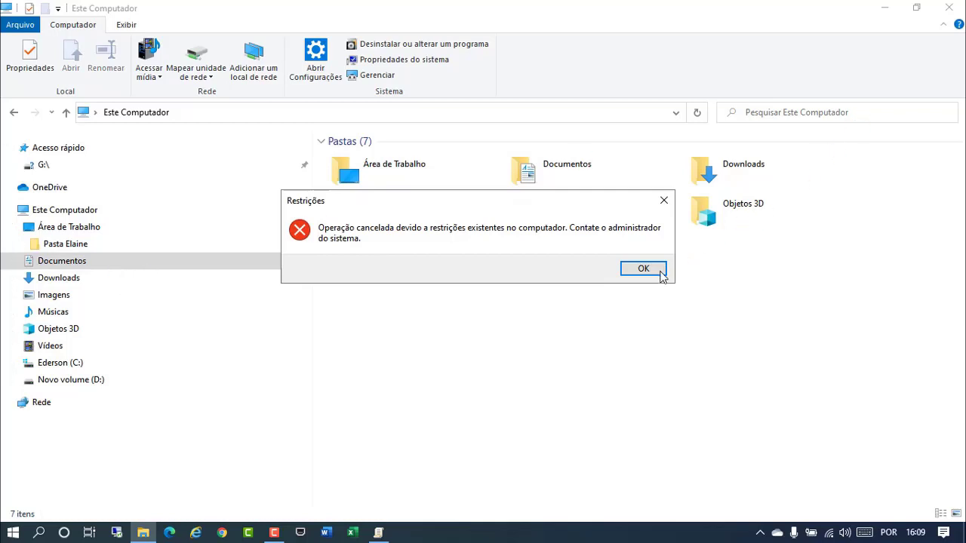
left_click(655, 270)
left_click(124, 276)
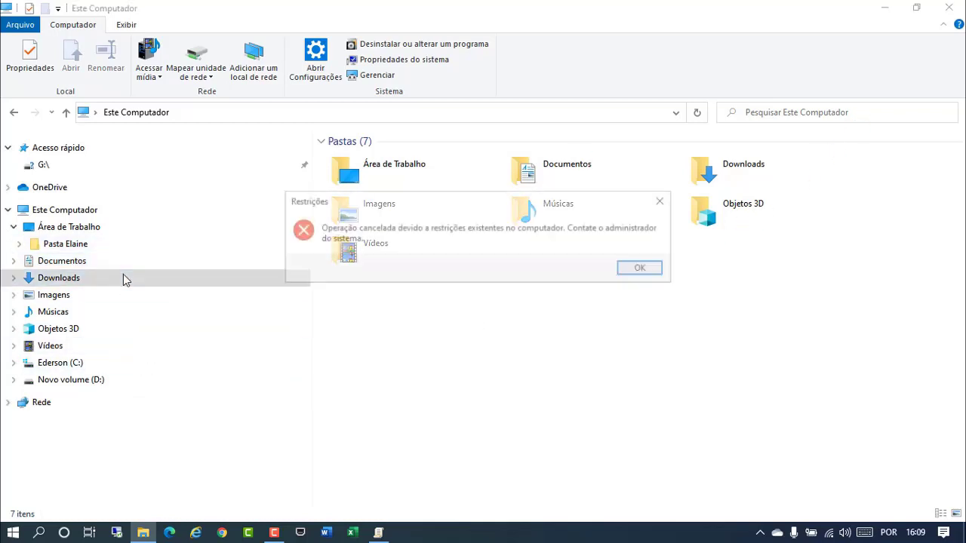
left_click(643, 270)
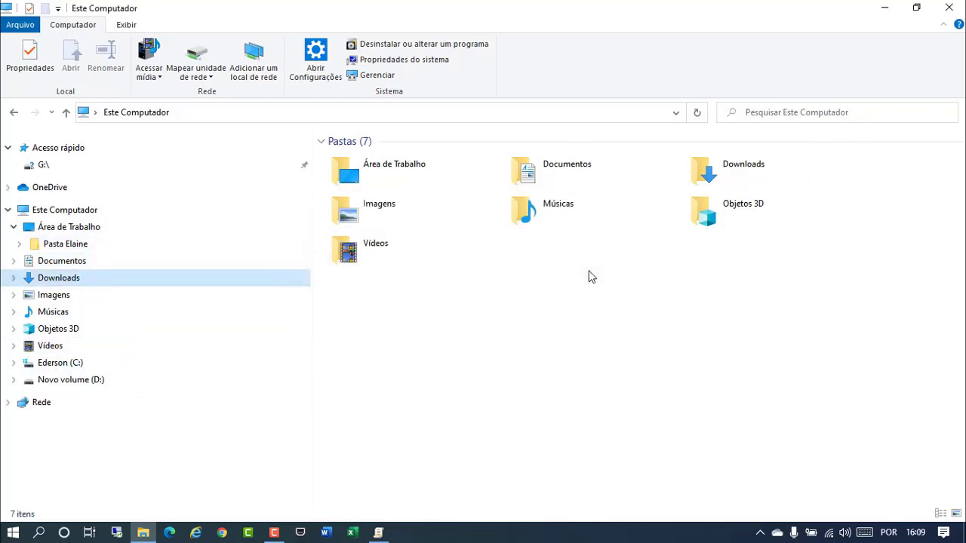
left_click(121, 293)
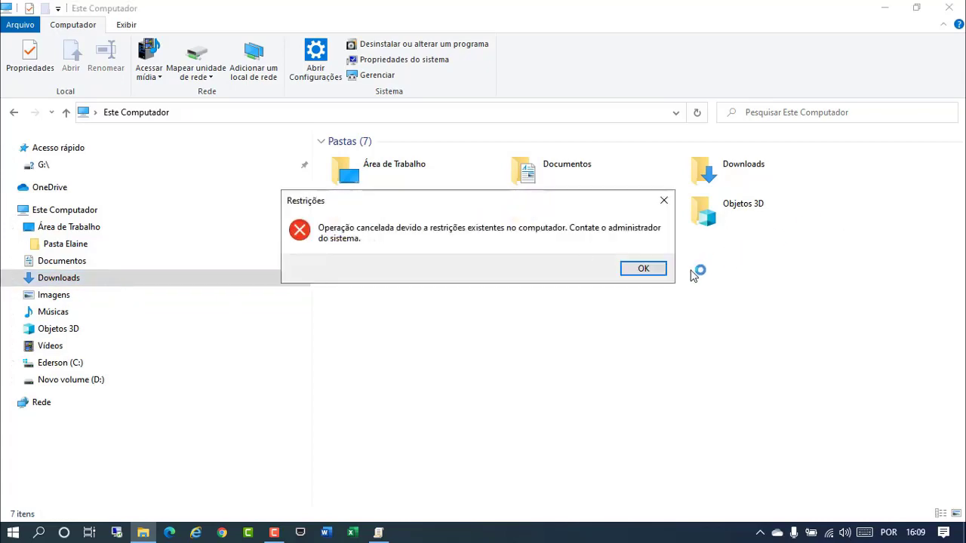
left_click(656, 272)
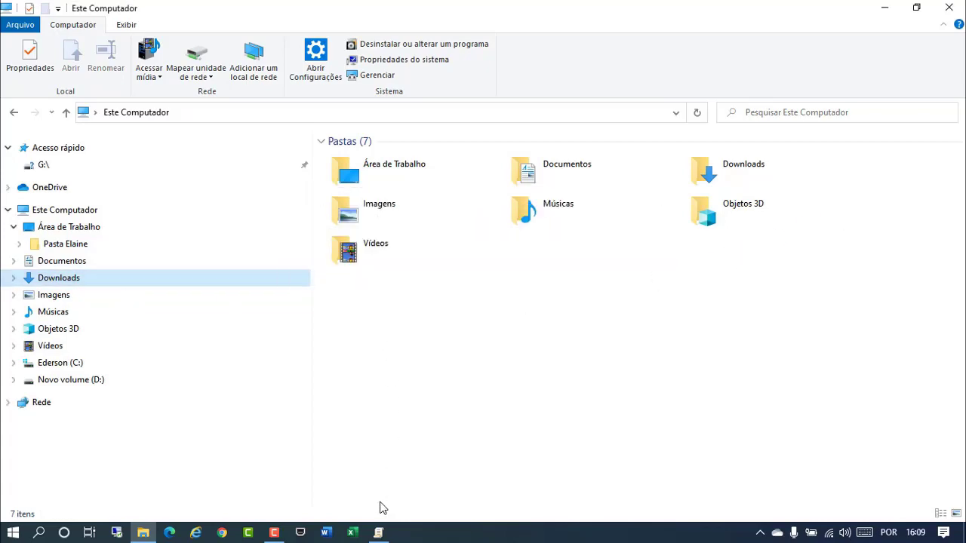
- Switch to the Local Group Policy Editor and set the policy "Impedir o acesso a unidades de Meu Computador" to "Não Configurado"
left_click(378, 532)
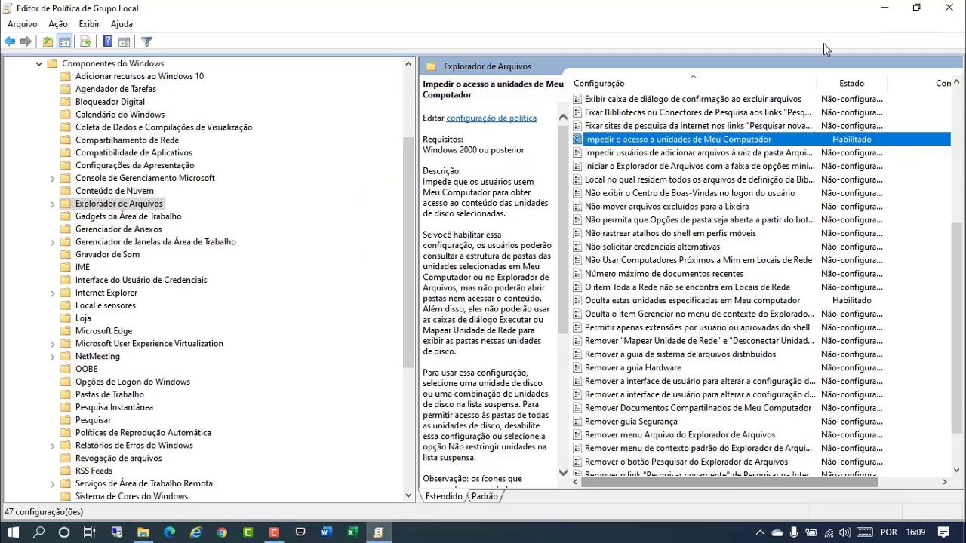
double_click(715, 141)
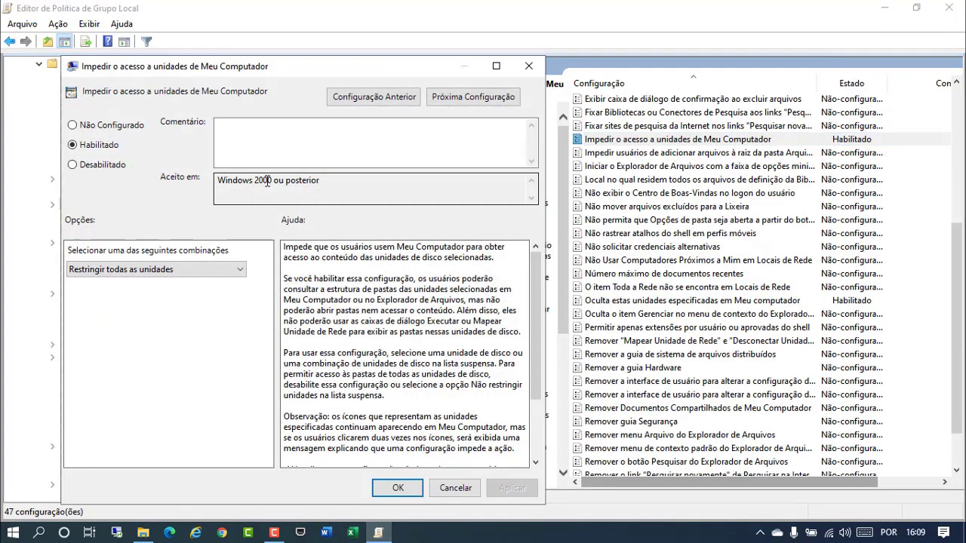
left_click(106, 127)
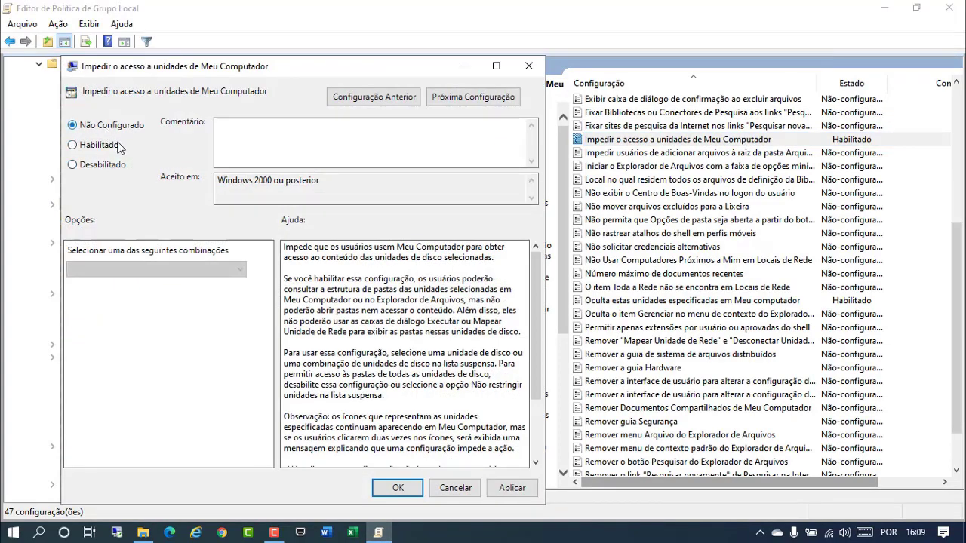
left_click(511, 487)
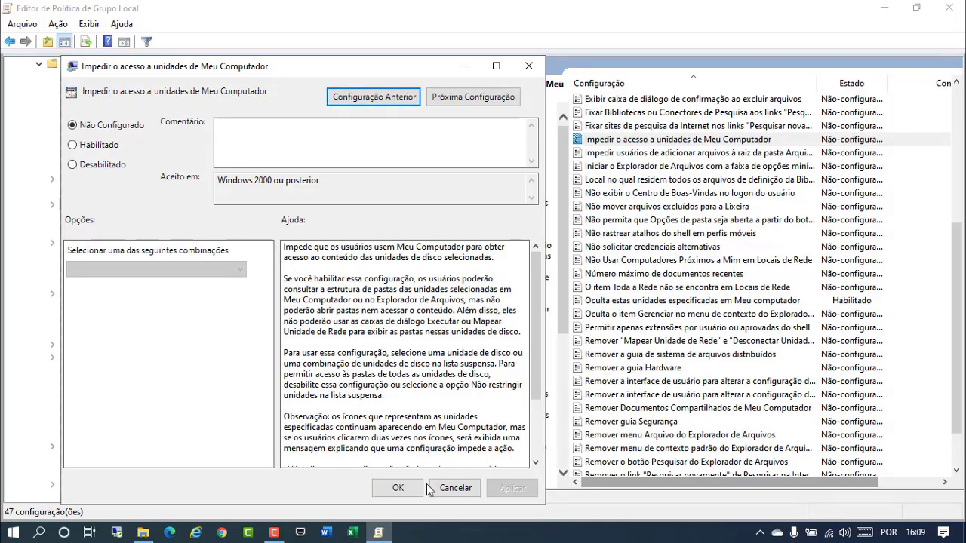
left_click(398, 488)
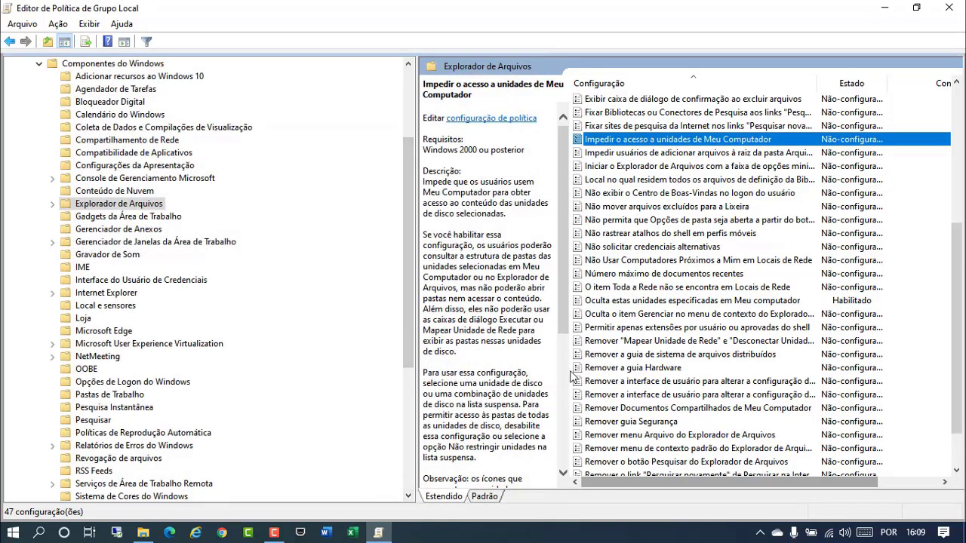
- Set the policy "Oculta estas unidades especificadas em Meu computador" to "Não Configurado"
double_click(617, 300)
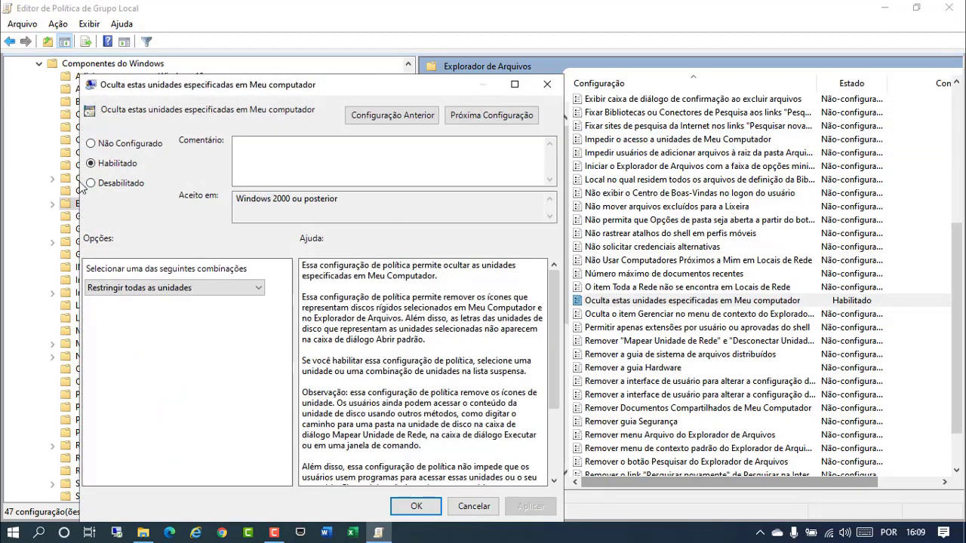
left_click(98, 145)
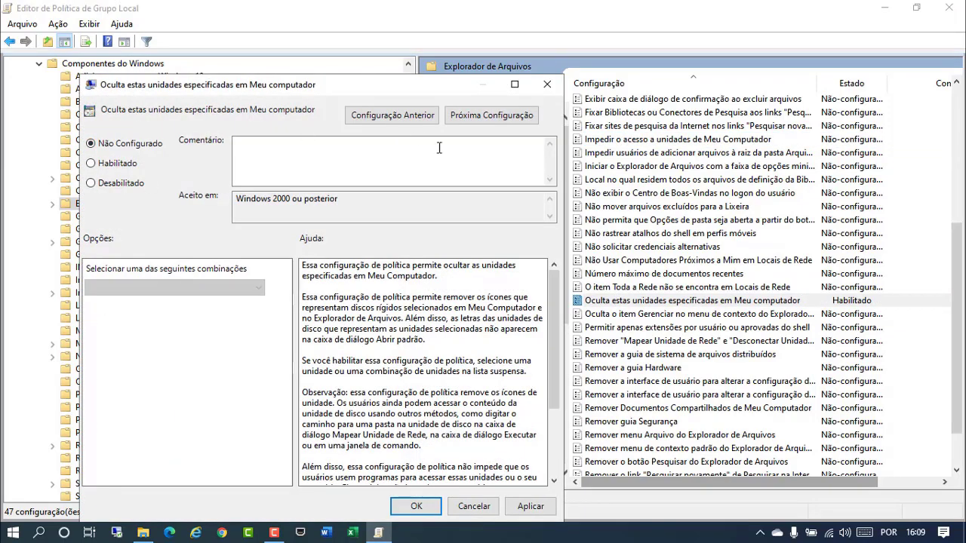
left_click(545, 512)
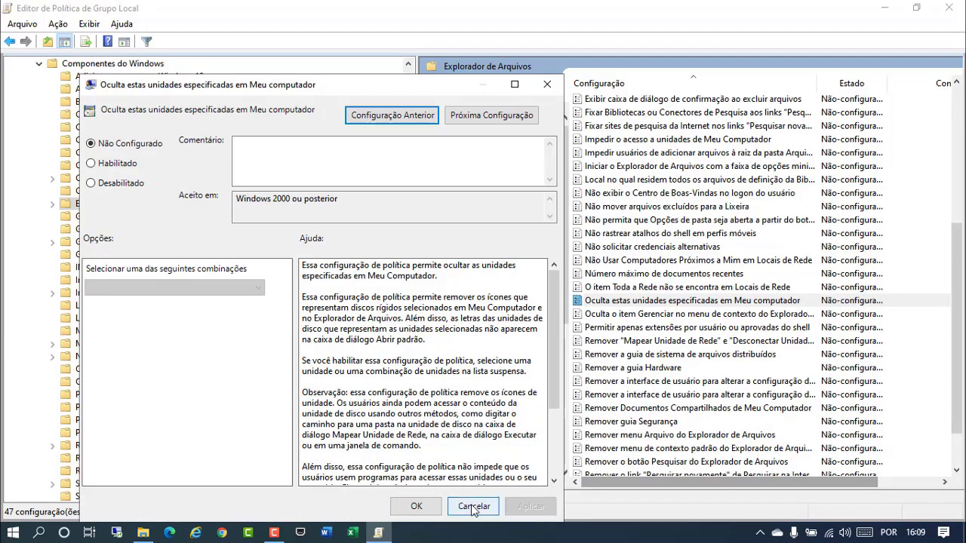
left_click(416, 508)
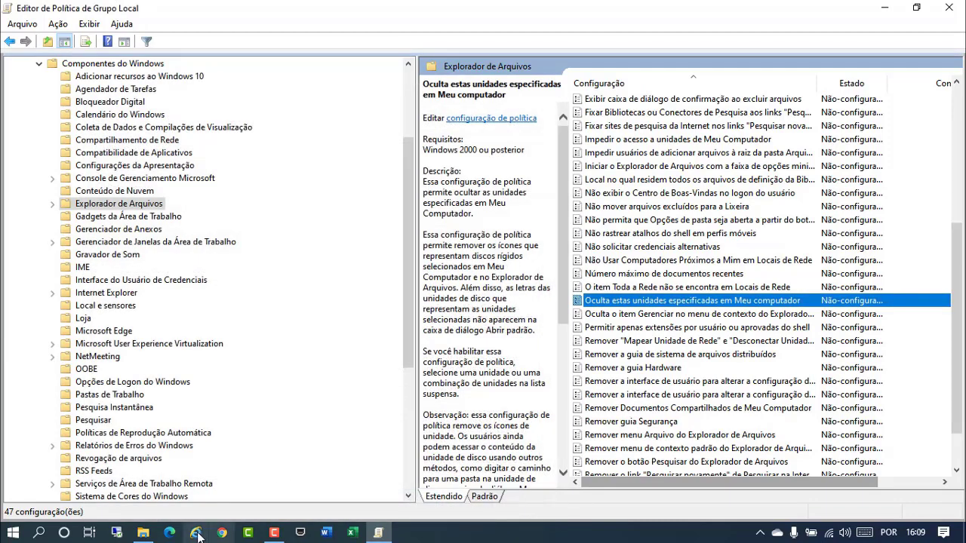
- Switch to File Explorer and check the drives in Este Computador and access to the desktop, Documentos and Downloads folders
left_click(142, 533)
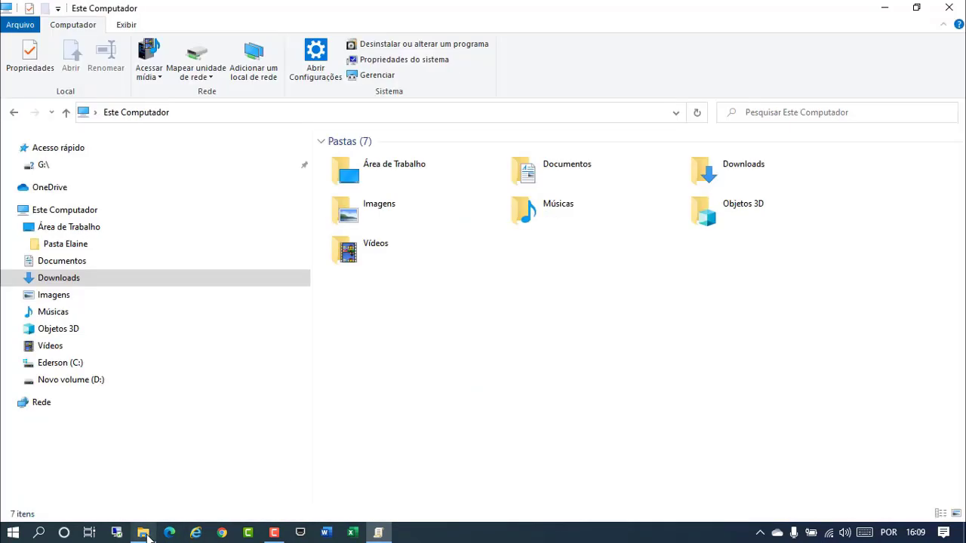
left_click(111, 212)
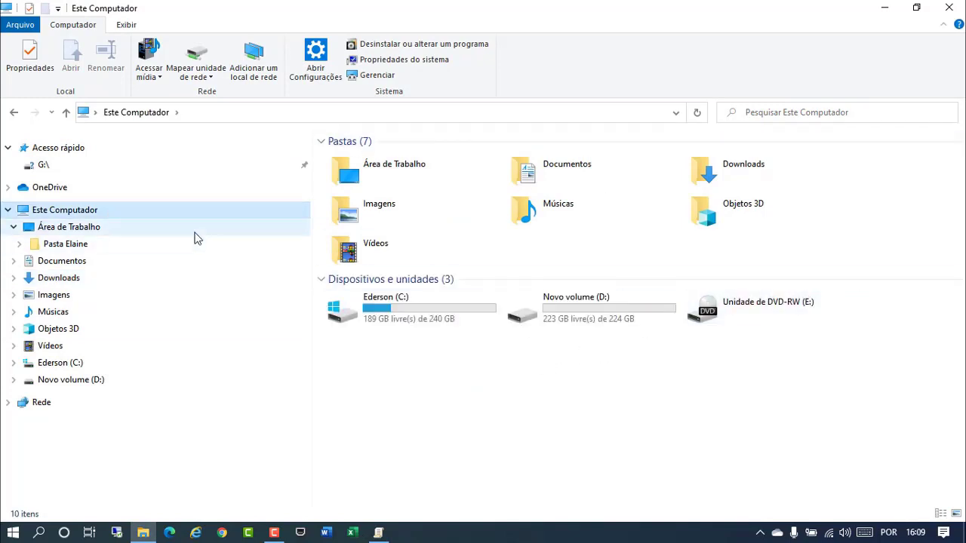
left_click(169, 231)
left_click(98, 262)
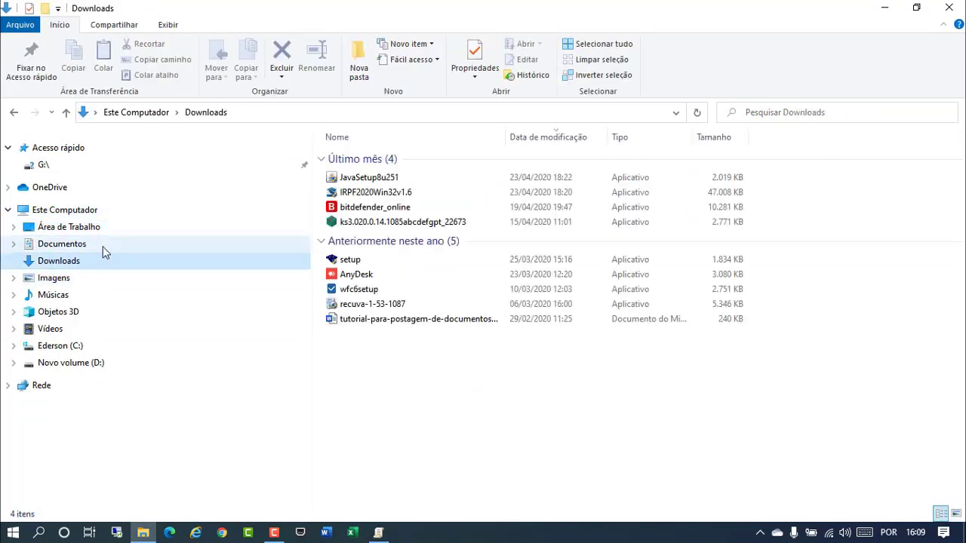
left_click(104, 246)
left_click(147, 262)
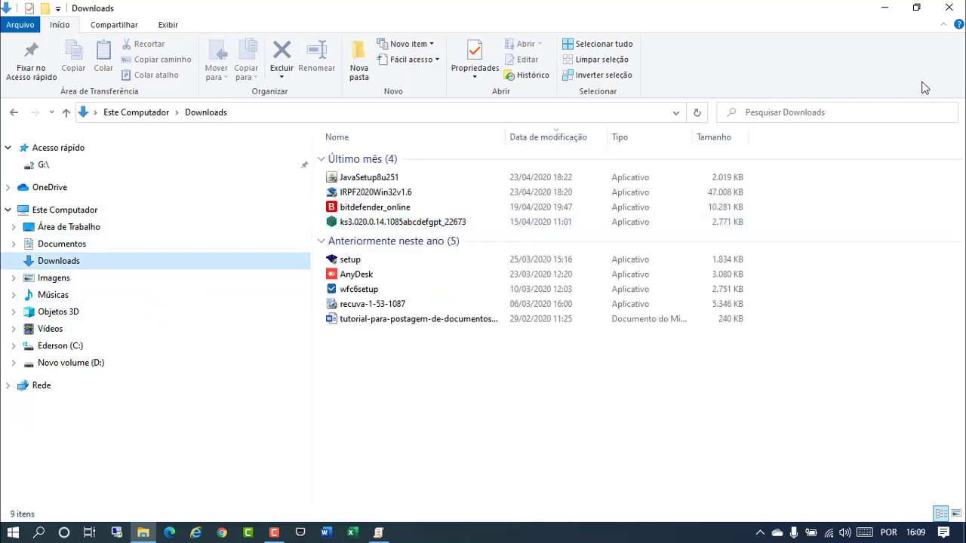
- Close File Explorer and the Local Group Policy Editor
left_click(958, 7)
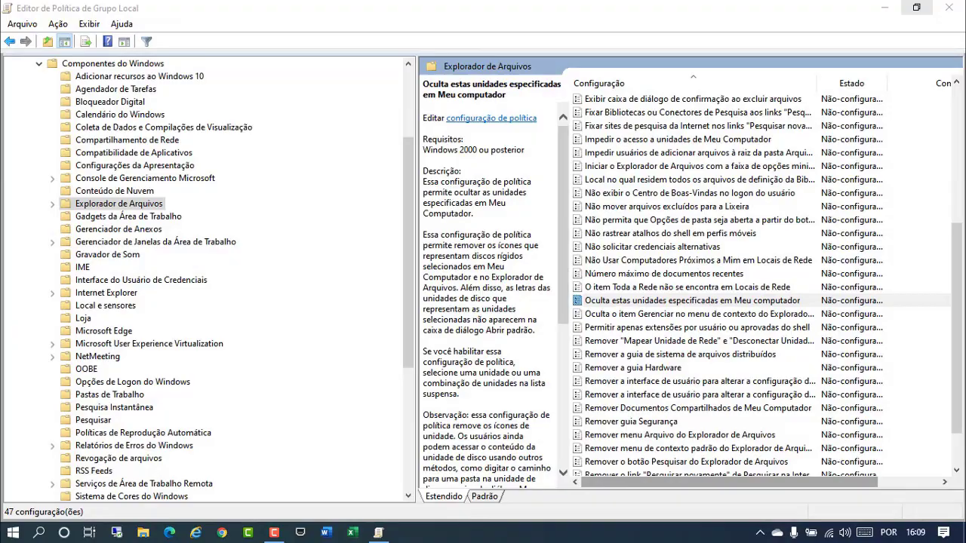
left_click(959, 9)
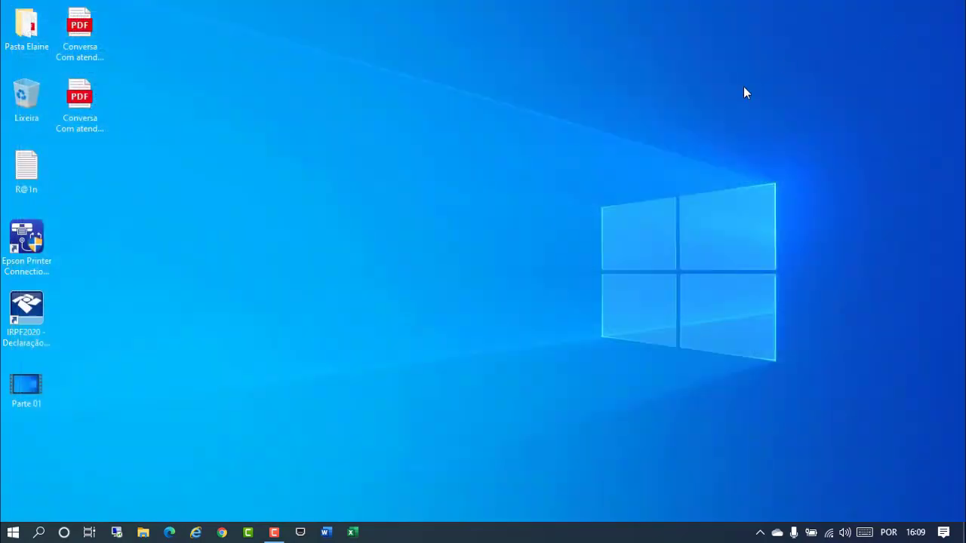